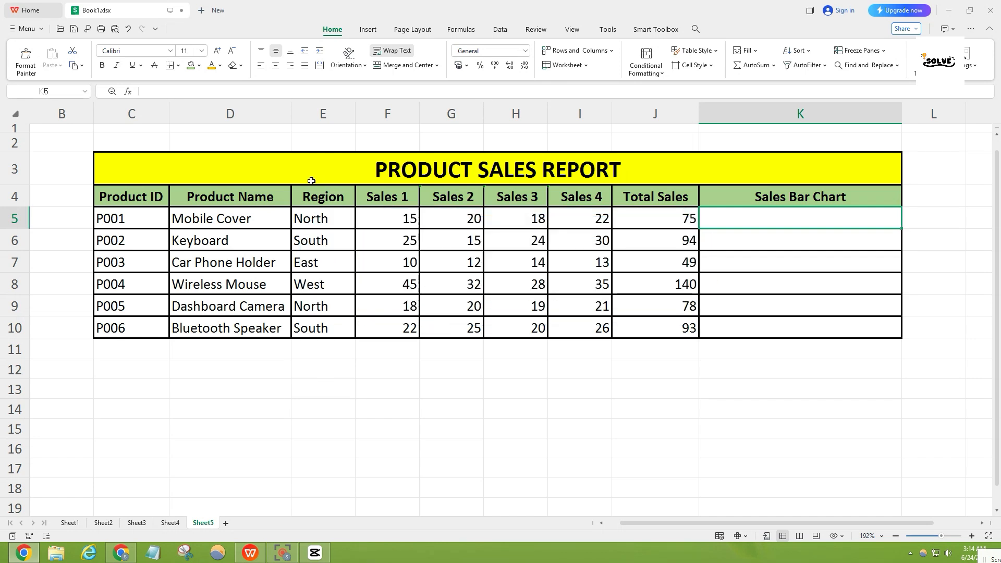
- Examine the product sales table column by column, from the title and Product ID through Total Sales to the Sales Bar Chart heading
left_click(545, 179)
left_click_drag(573, 196, 655, 249)
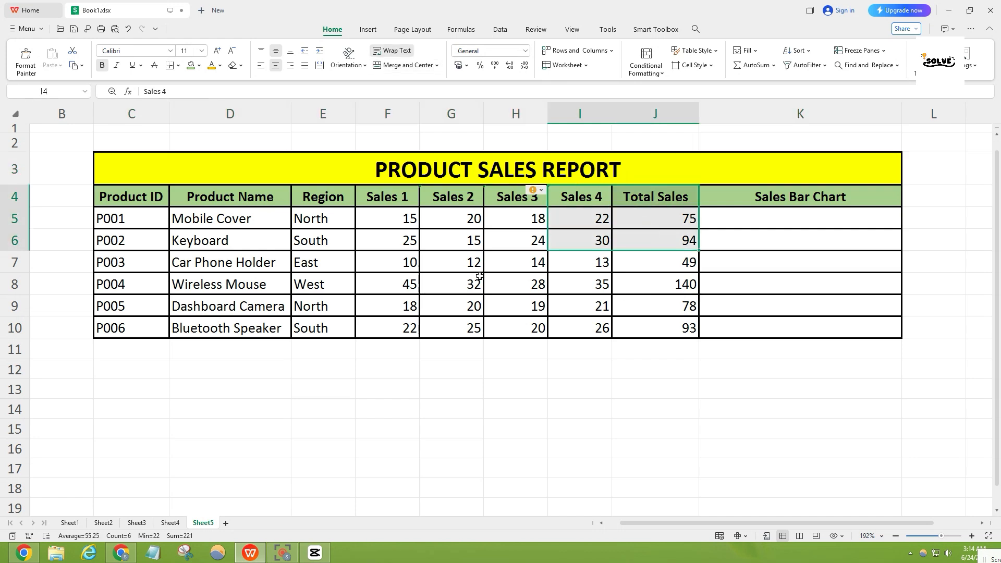
left_click(456, 306)
left_click(340, 180)
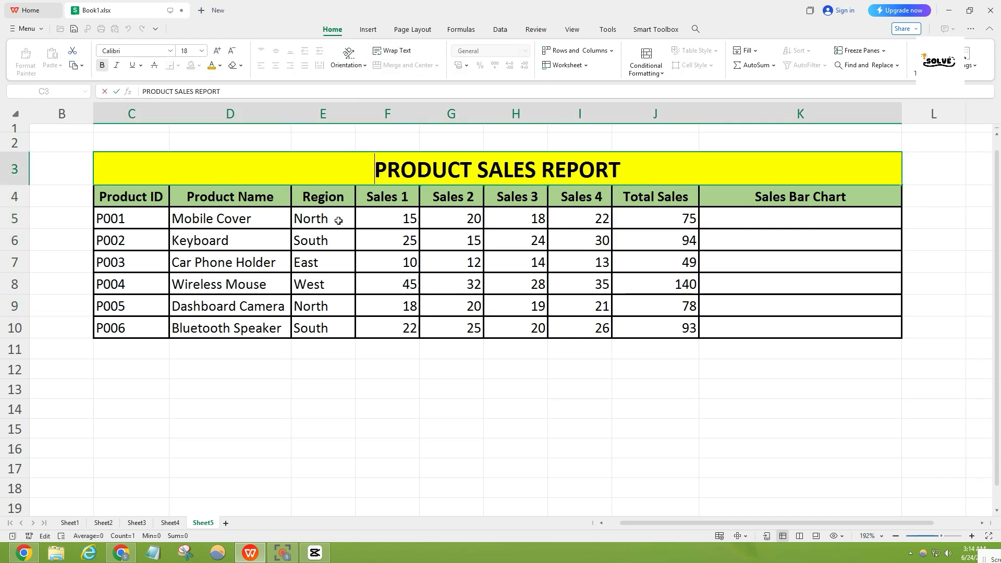
left_click(137, 200)
left_click(402, 178)
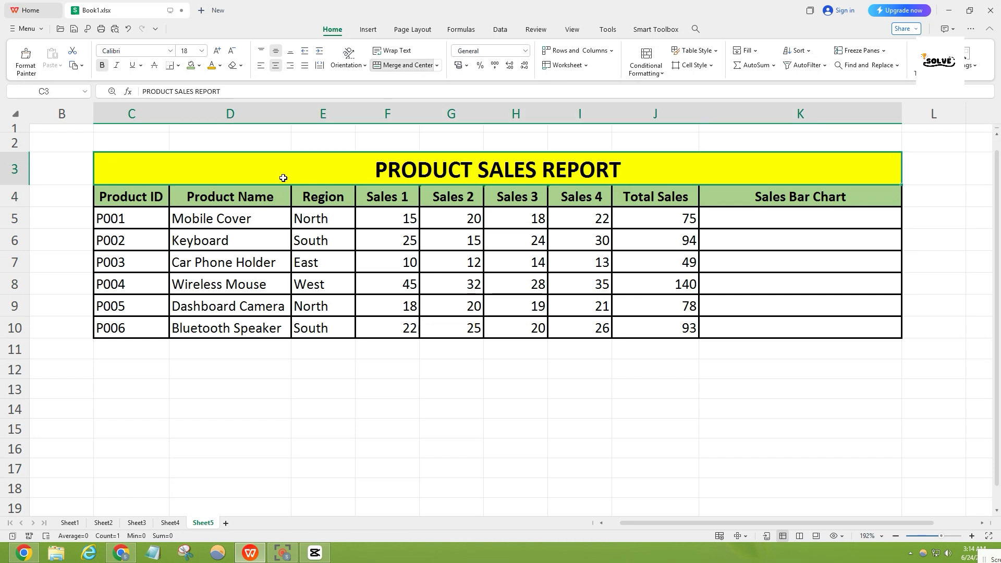
left_click_drag(145, 195, 146, 216)
left_click_drag(146, 261, 147, 310)
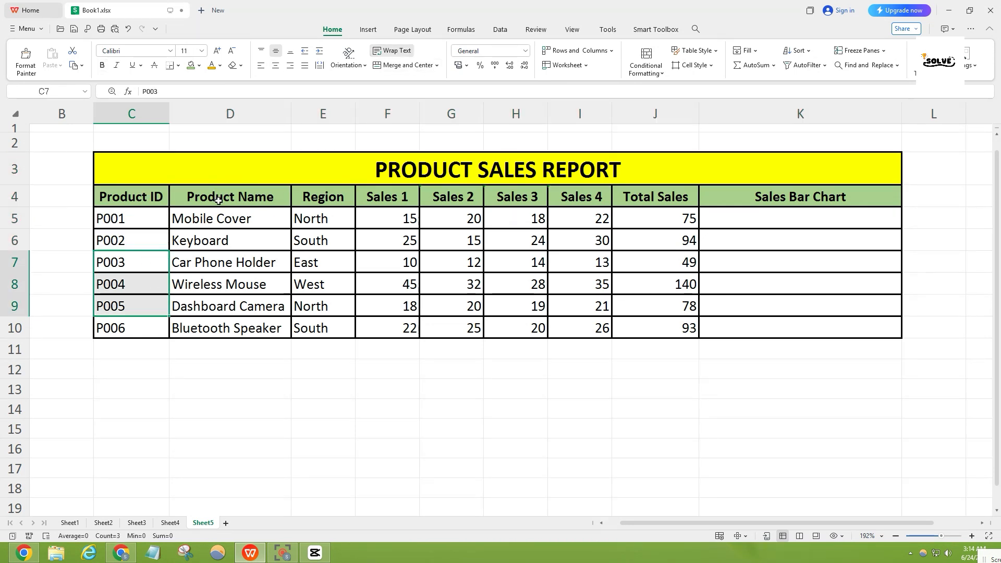
left_click_drag(220, 217, 221, 235)
left_click_drag(221, 243, 224, 279)
left_click_drag(331, 198, 345, 283)
left_click_drag(399, 203, 412, 272)
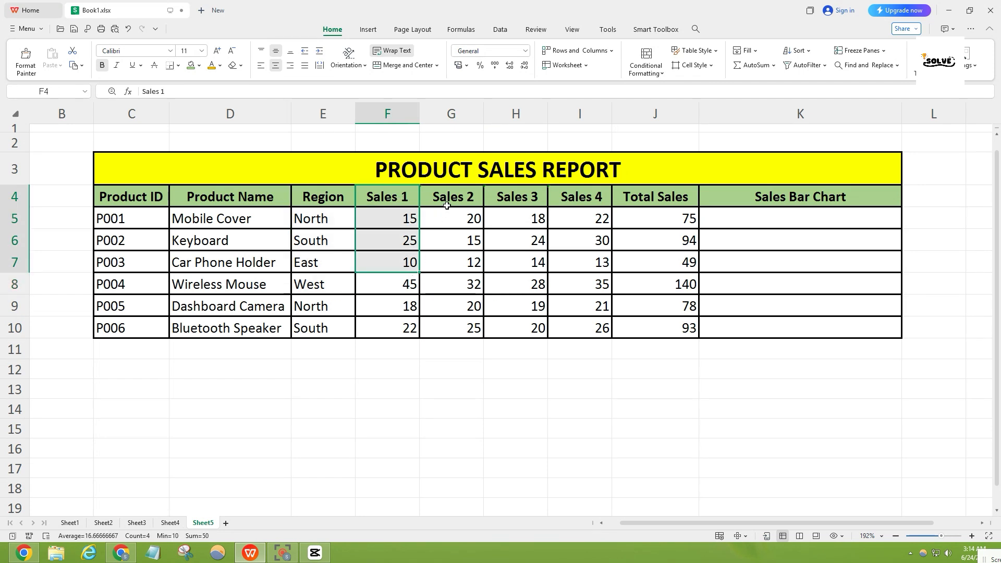
left_click_drag(447, 206, 457, 269)
left_click_drag(511, 201, 534, 268)
left_click_drag(575, 198, 587, 263)
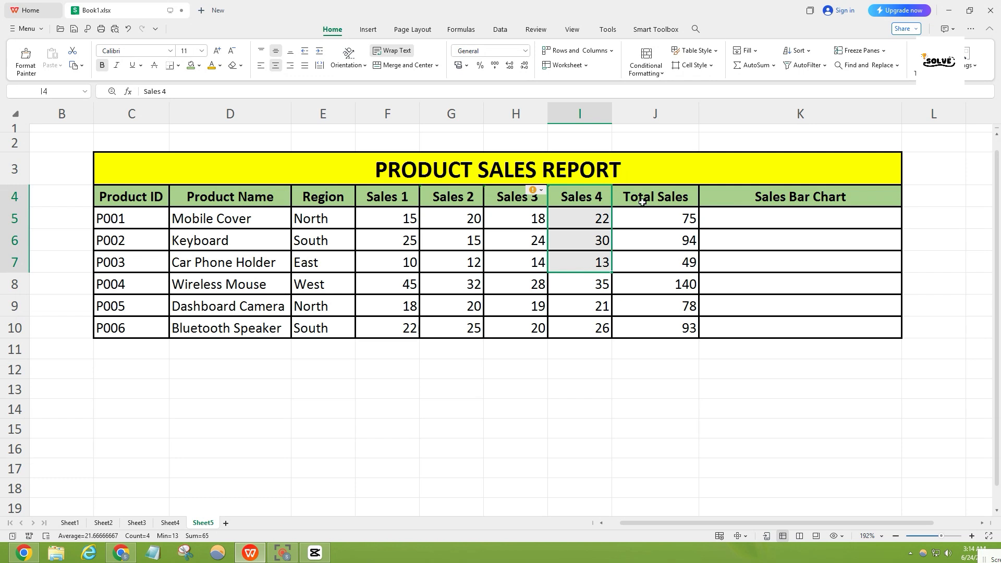
left_click_drag(643, 204, 658, 331)
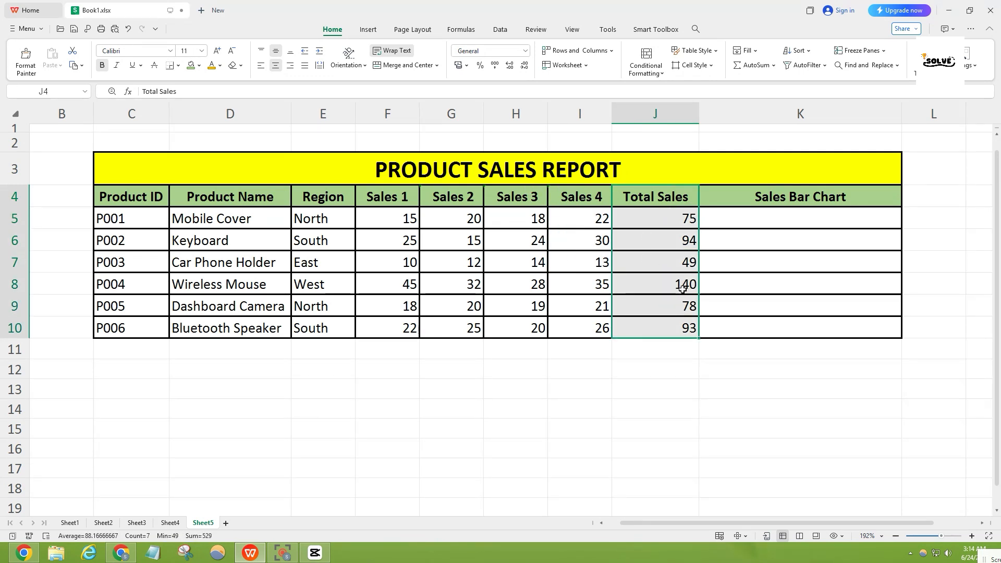
left_click(767, 200)
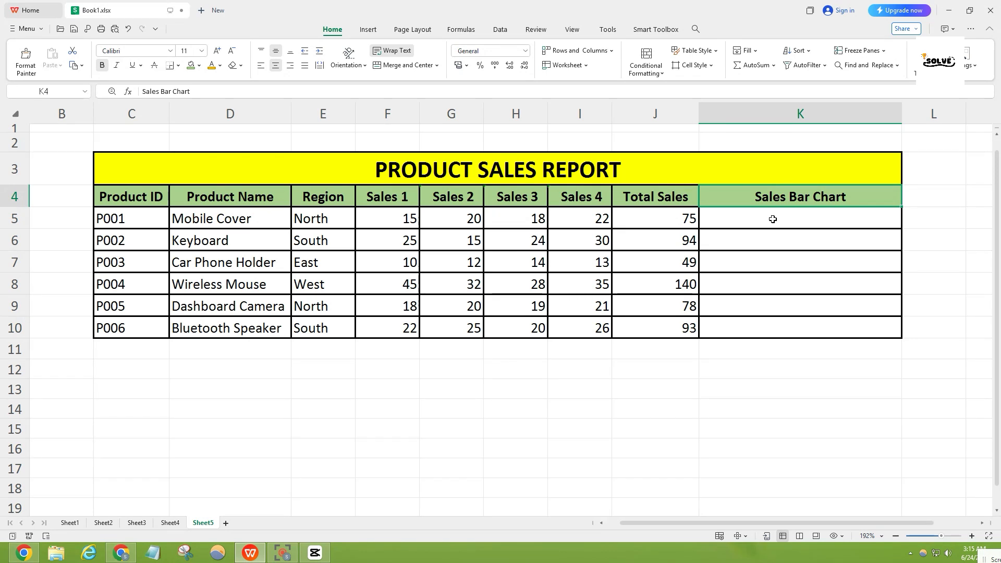
- Write the formula =rept("|", total sales) in K5, using total sales as a placeholder for the repeat count
left_click(772, 221)
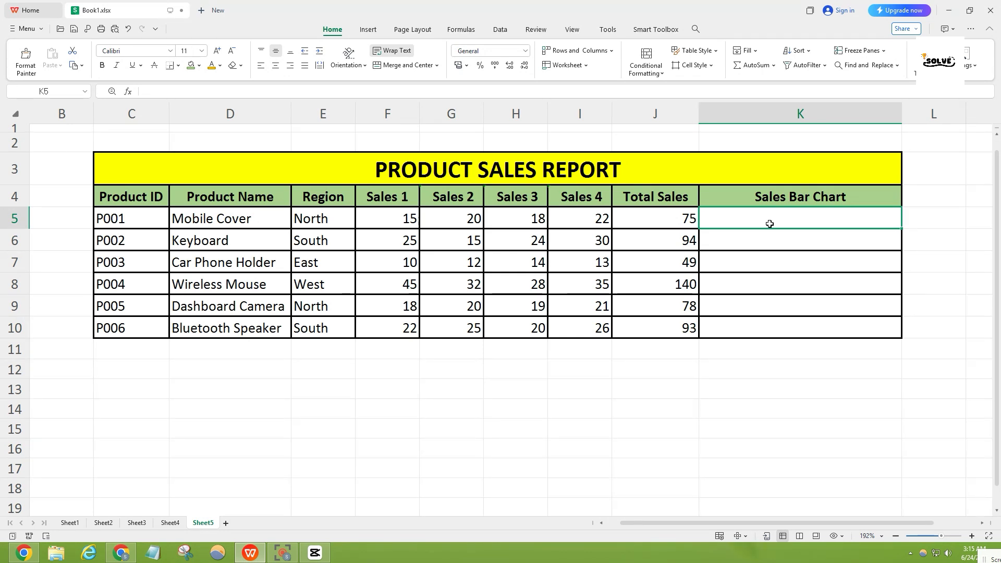
type("=")
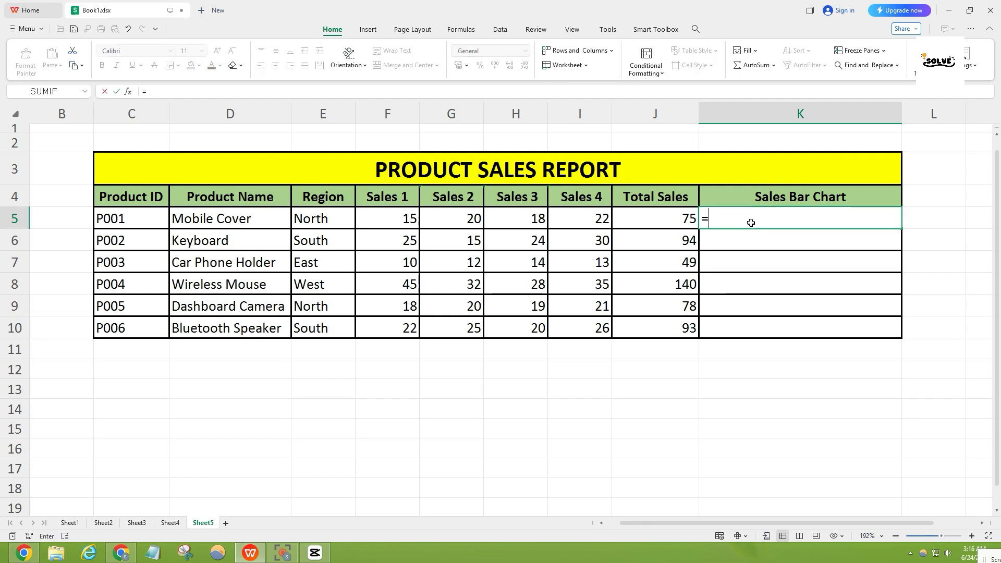
type("rept")
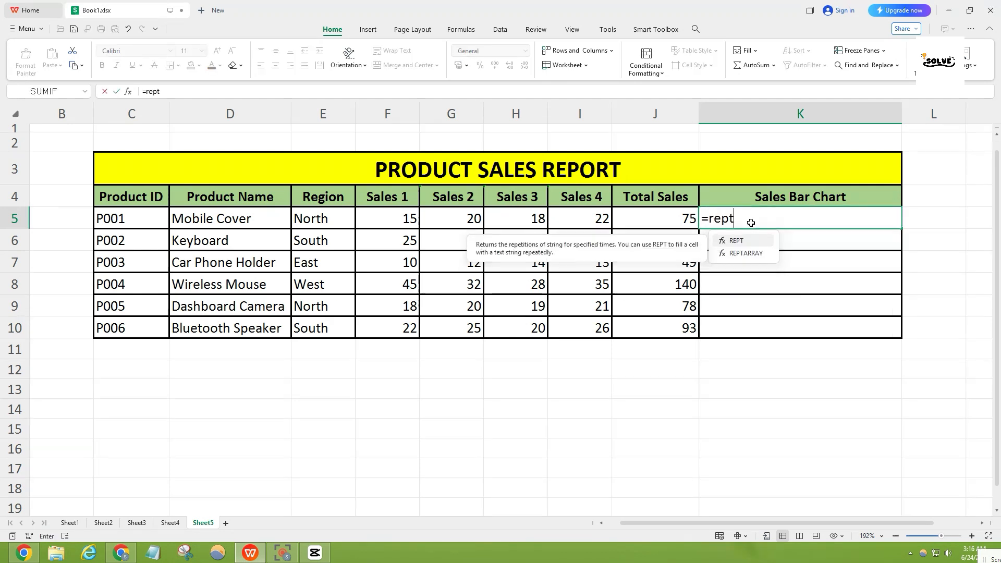
type("(\"|")
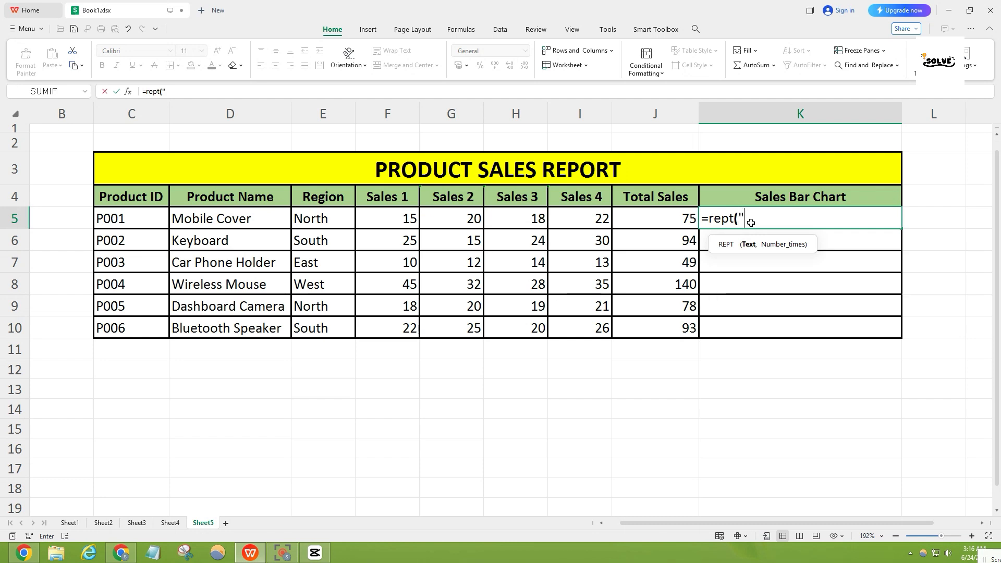
type("\", total s")
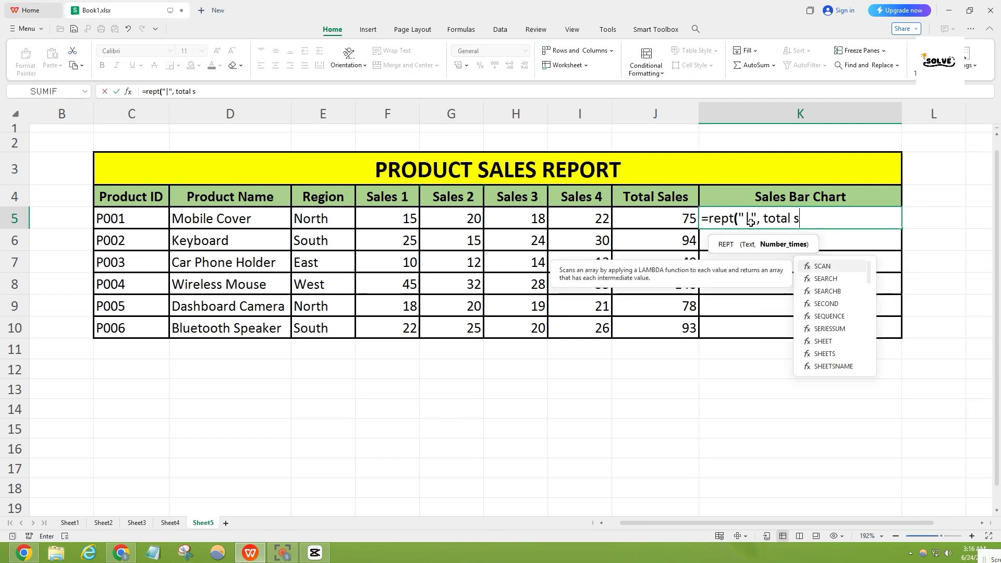
type("ales)")
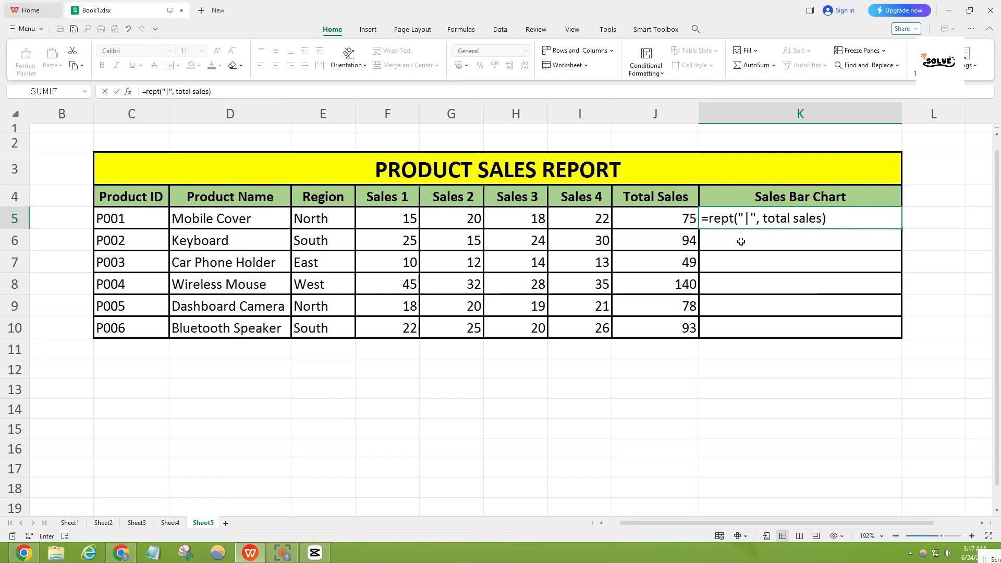
- Replace the total sales placeholder with a reference to J5 so that K5 holds =REPT("|",J5)
left_click_drag(763, 218, 826, 218)
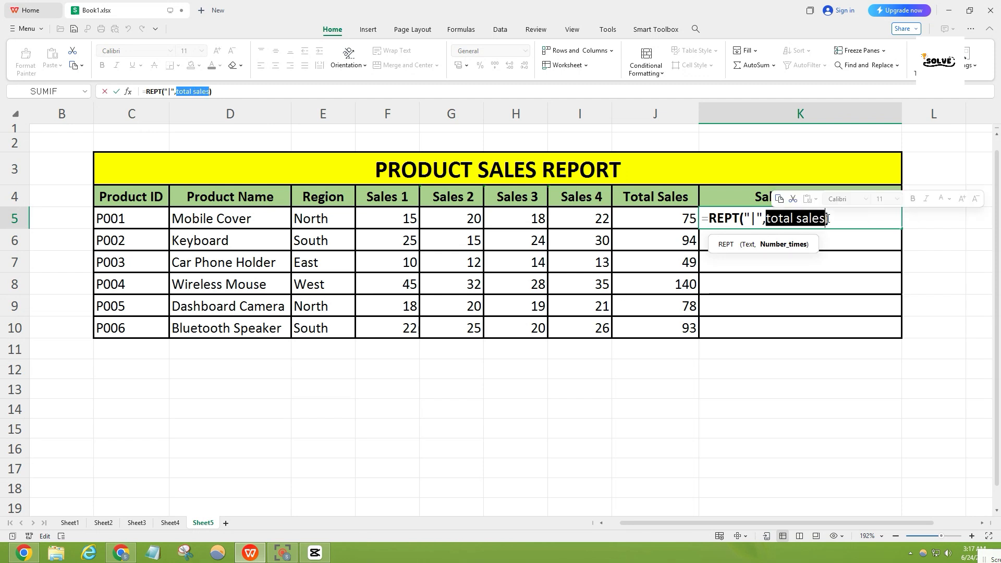
left_click(680, 222)
left_click(822, 220)
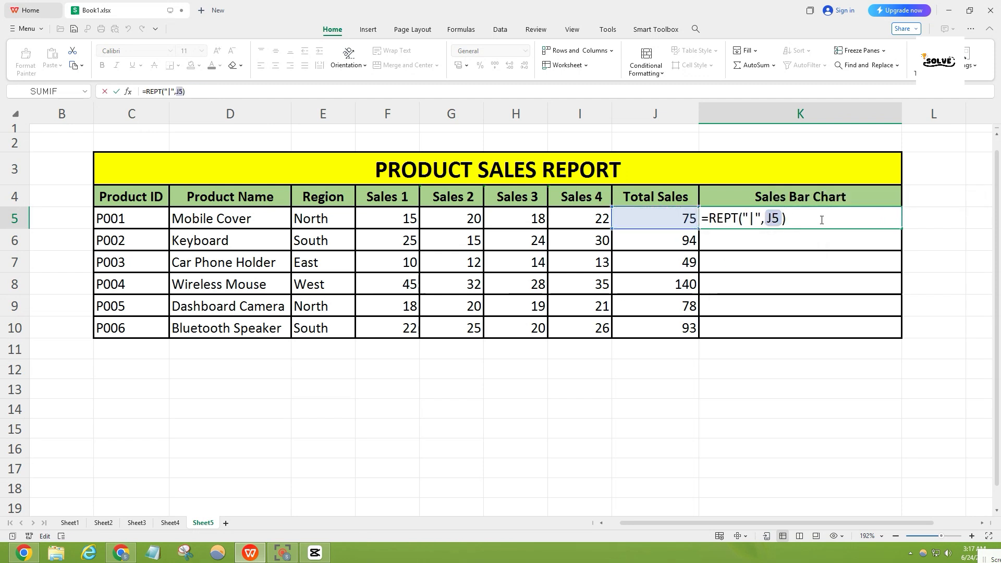
key("Return")
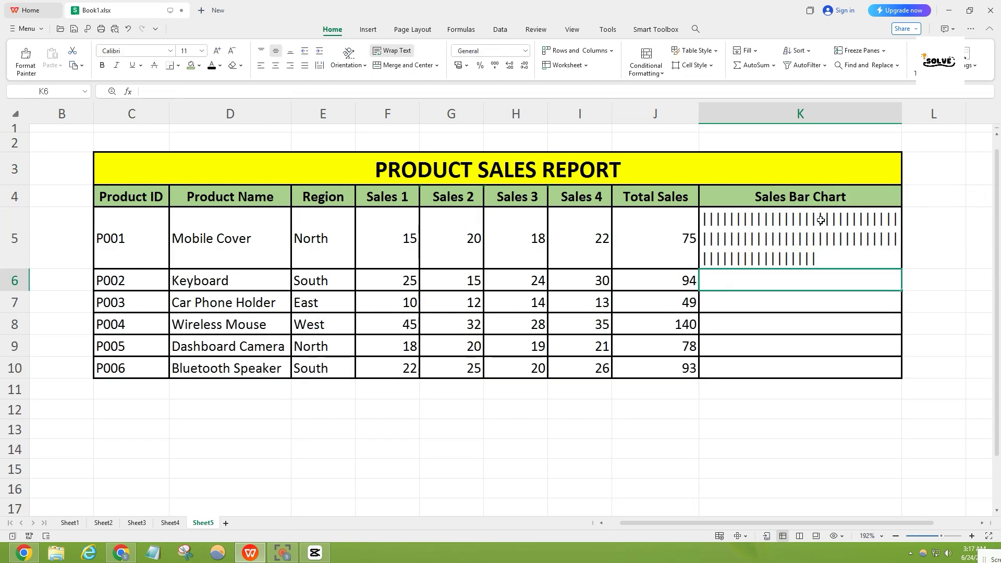
- Fill the K5 REPT formula down through K10 and check the results for all six products
left_click(901, 266)
left_click_drag(901, 270, 902, 370)
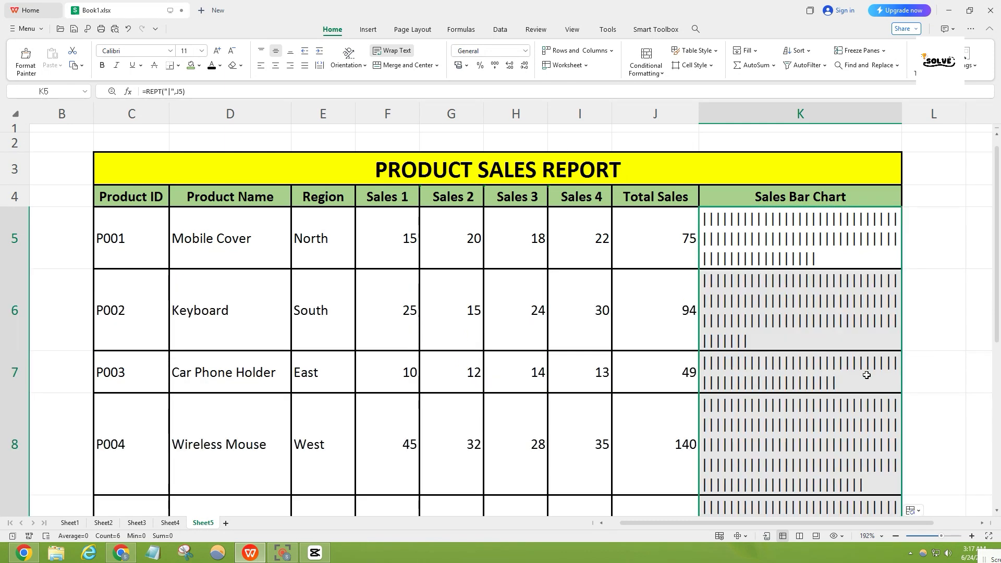
scroll(804, 245, "down", 3)
scroll(804, 244, "down", 3)
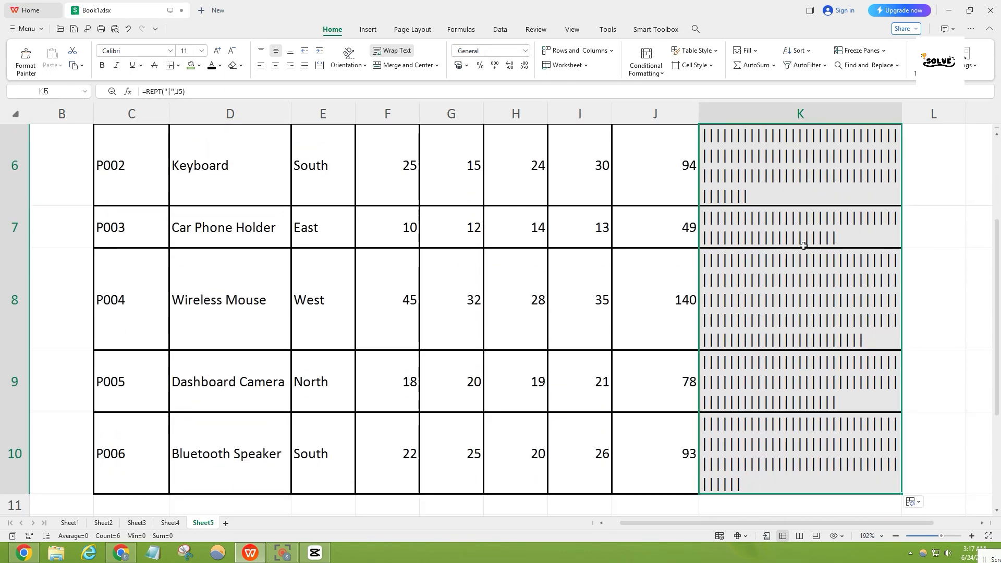
scroll(803, 248, "up", 1)
scroll(803, 247, "up", 2)
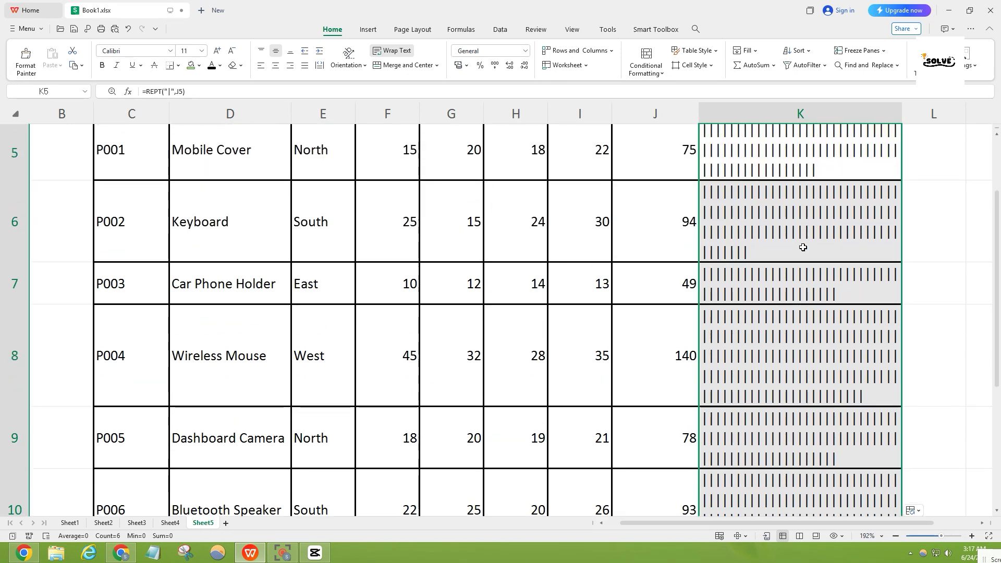
scroll(803, 247, "down", 2)
scroll(804, 247, "up", 2)
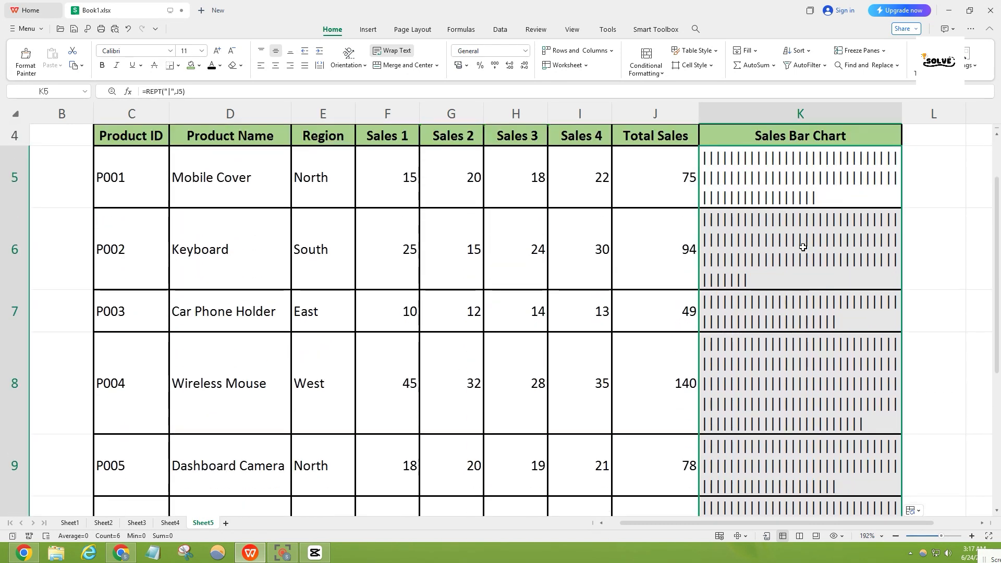
scroll(803, 247, "up", 1)
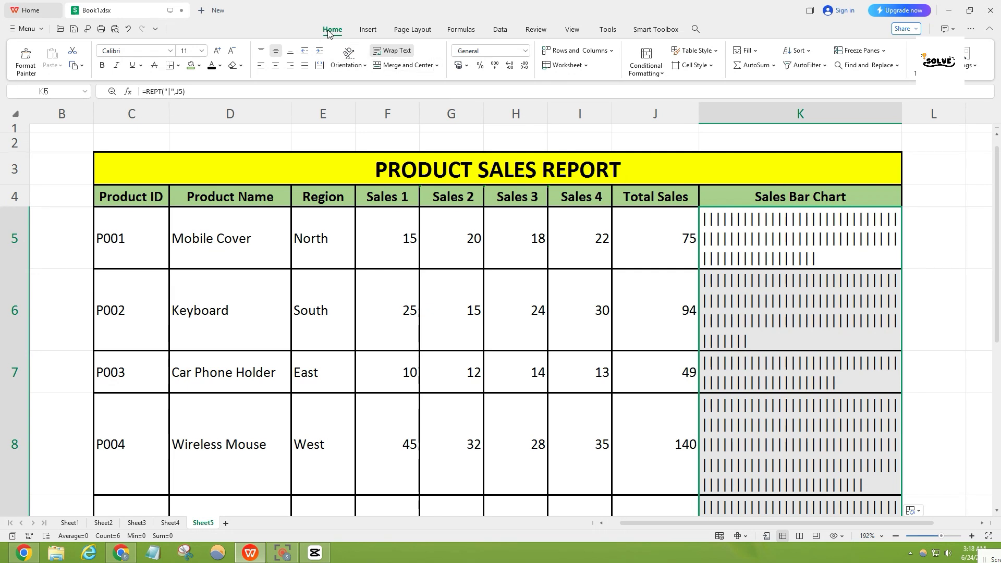
- Set the font of K5:K10 to Stencil and widen column K until the Wireless Mouse bar fits on one line
left_click(170, 51)
left_click(152, 104)
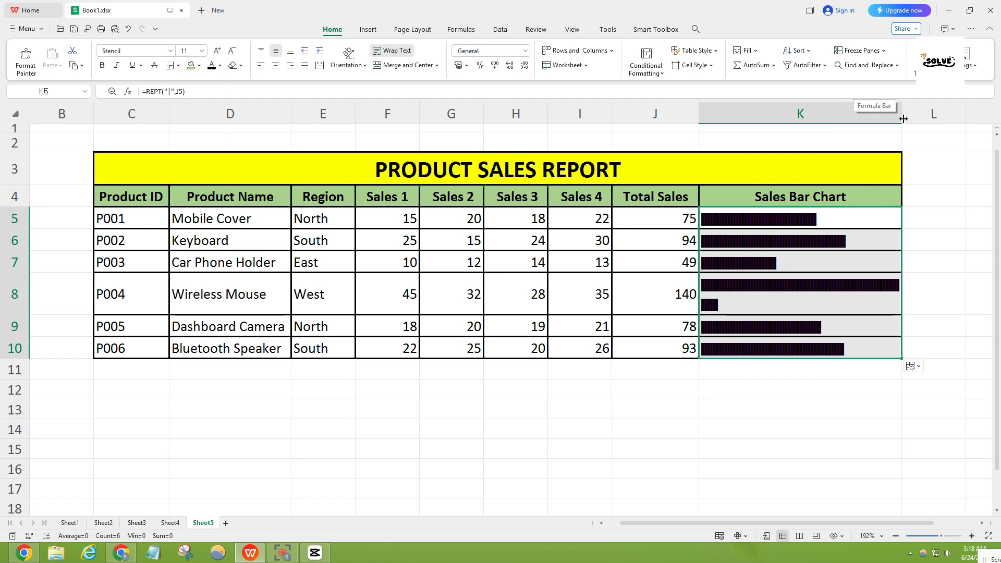
left_click_drag(902, 114, 931, 113)
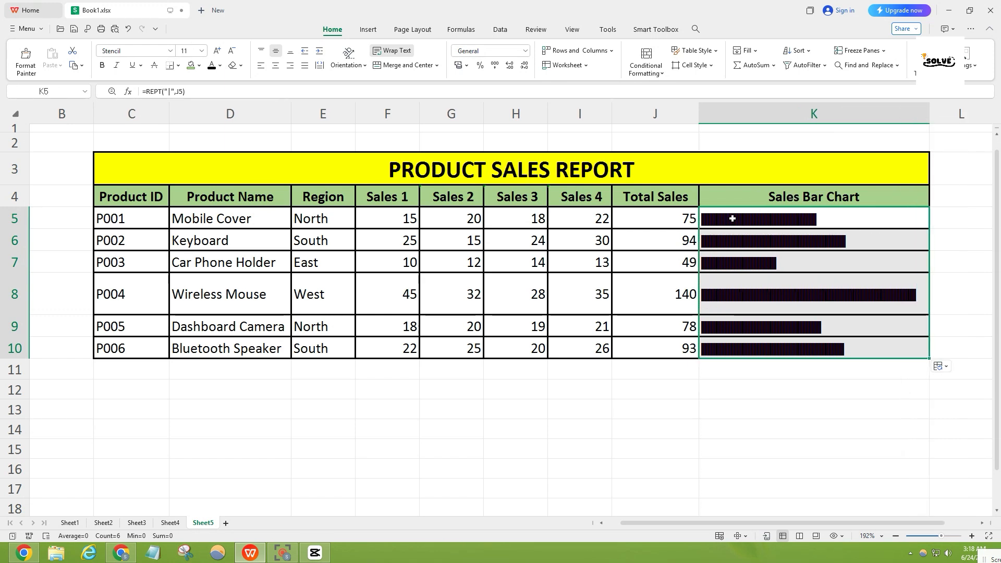
- Color the bars in K5:K10 with the orange theme font color
left_click(220, 66)
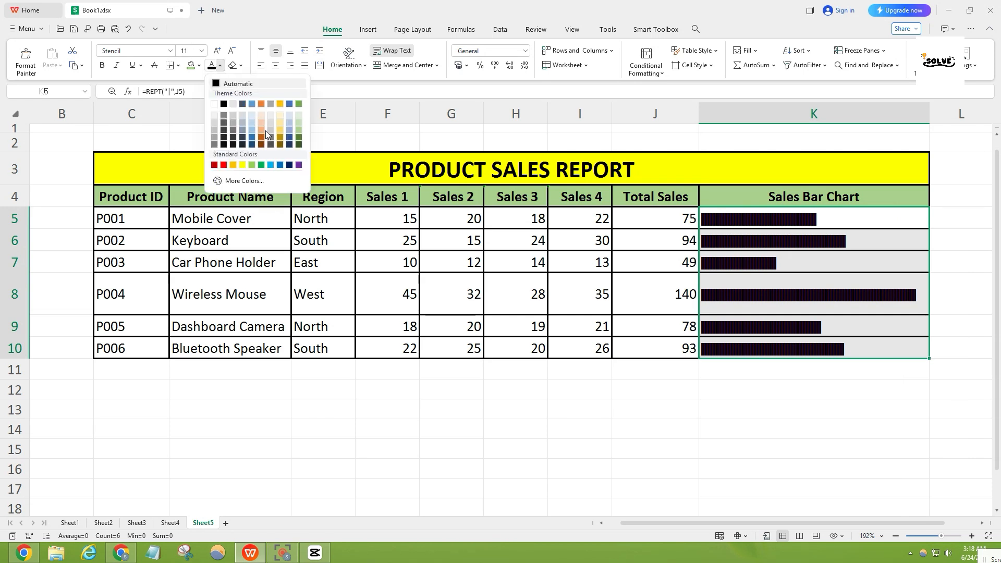
left_click(264, 105)
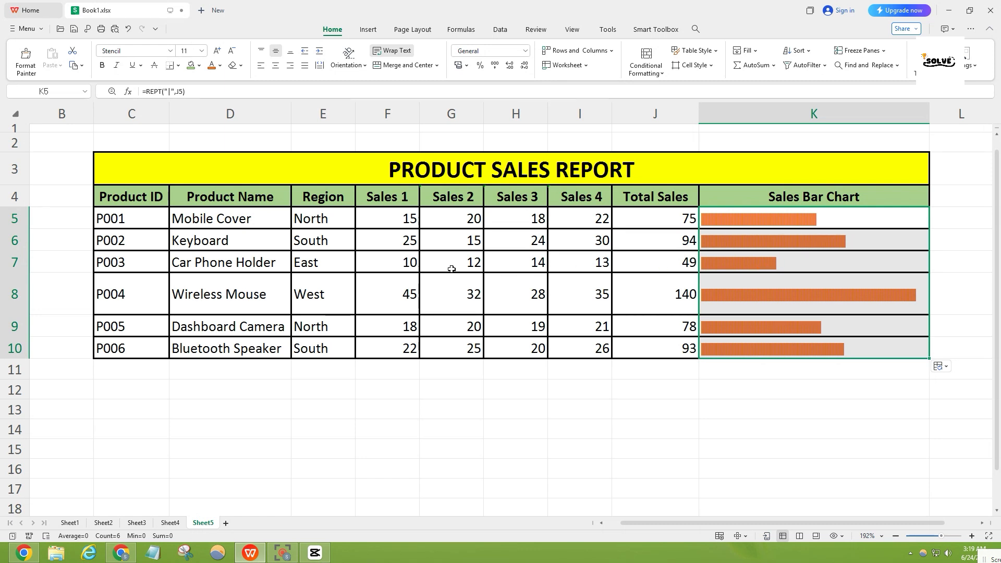
- Set the Keyboard's Sales 1 value in F6 to 10 and check its bar in K6
left_click(393, 243)
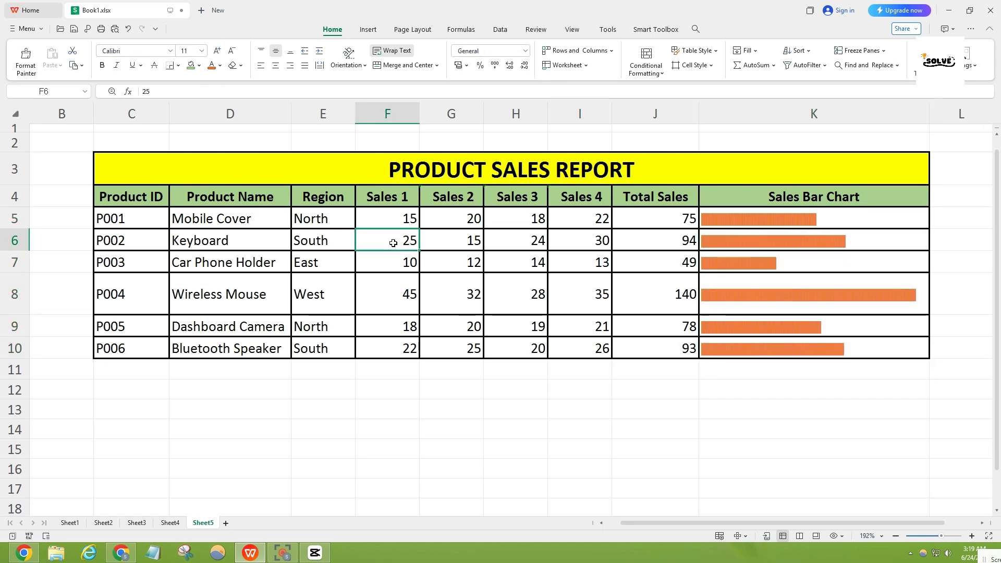
type("10")
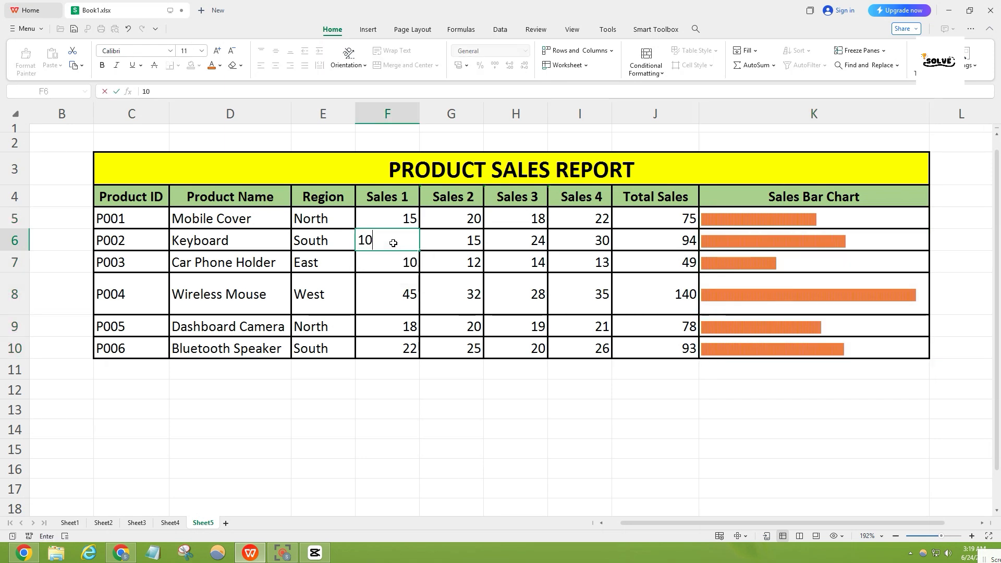
key("Return")
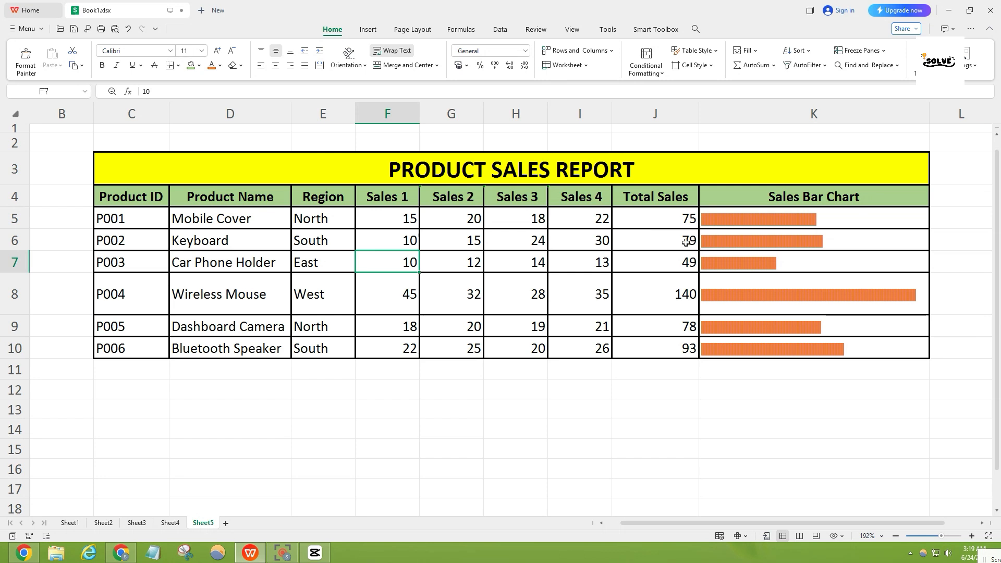
left_click(757, 244)
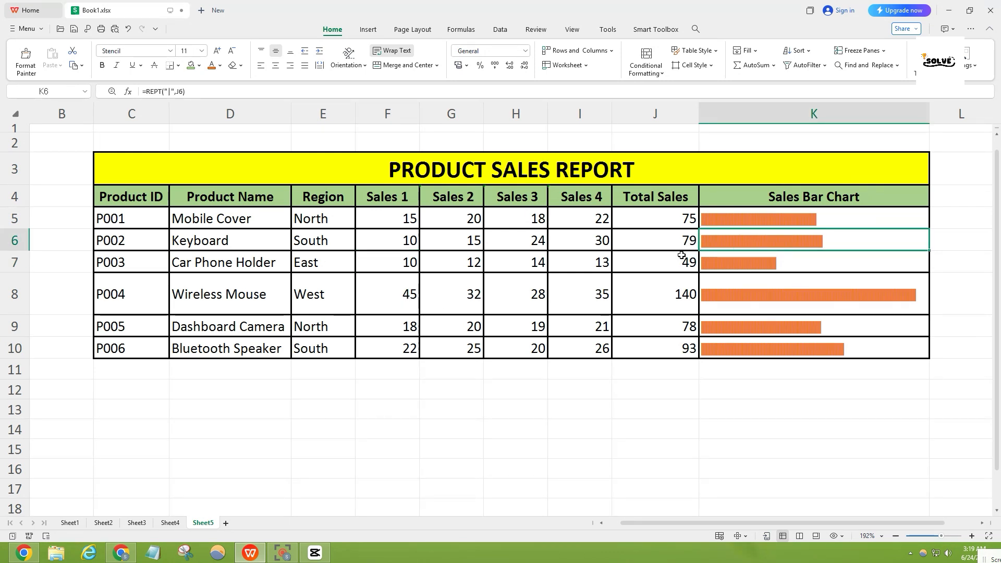
- Set the Wireless Mouse's Sales 1 value in F8 to 5
double_click(405, 304)
key("BackSpace")
key("BackSpace")
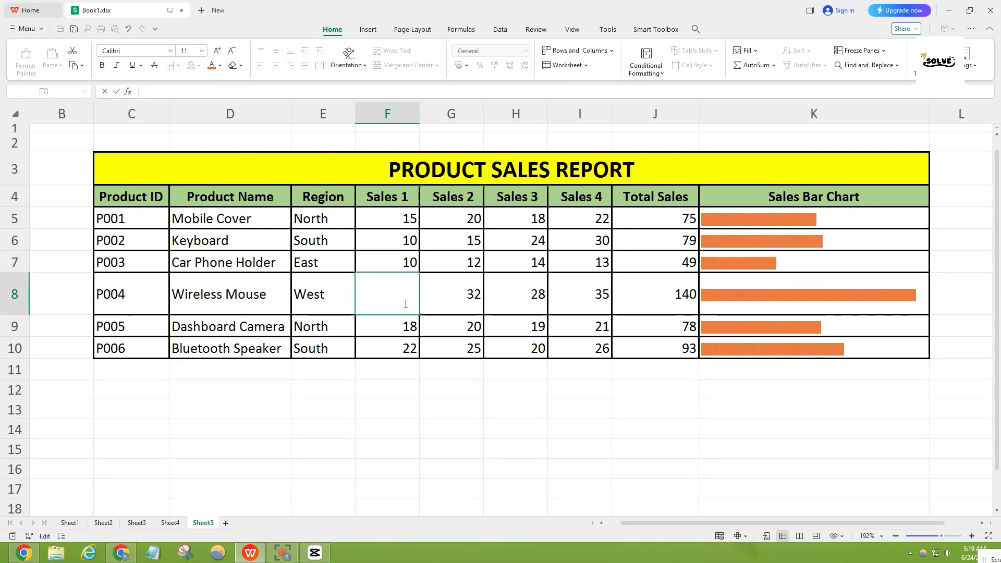
type("5")
key("Return")
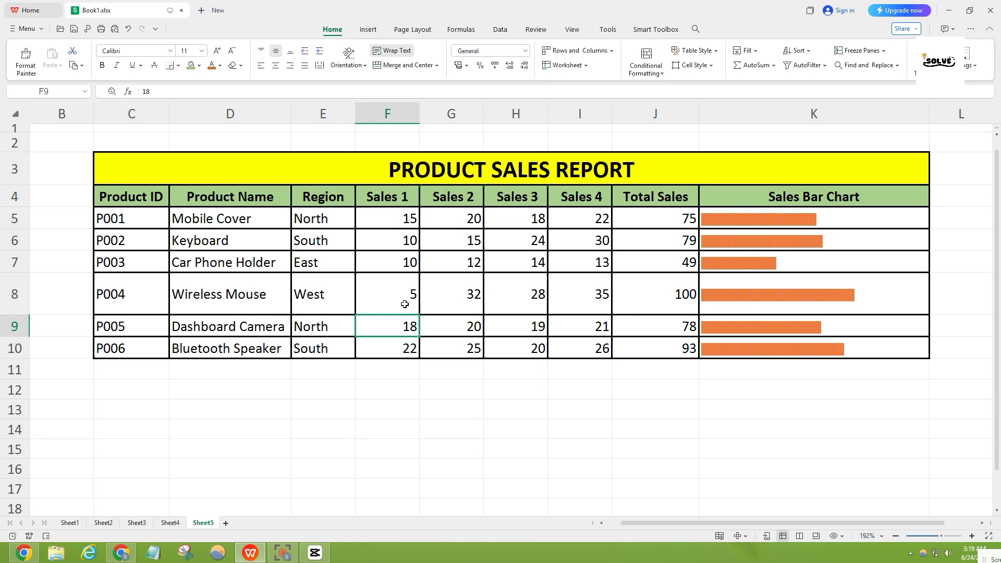
left_click(741, 370)
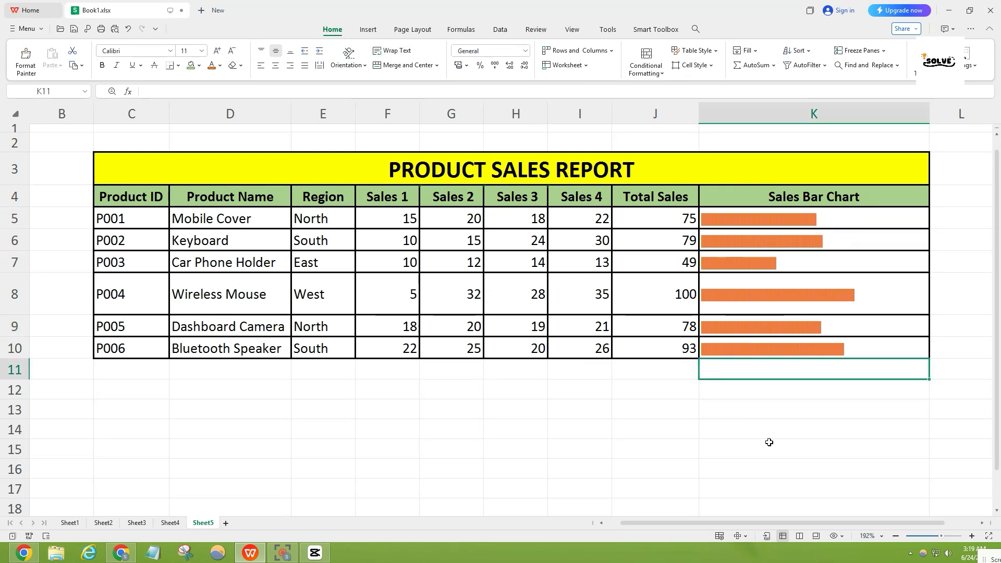